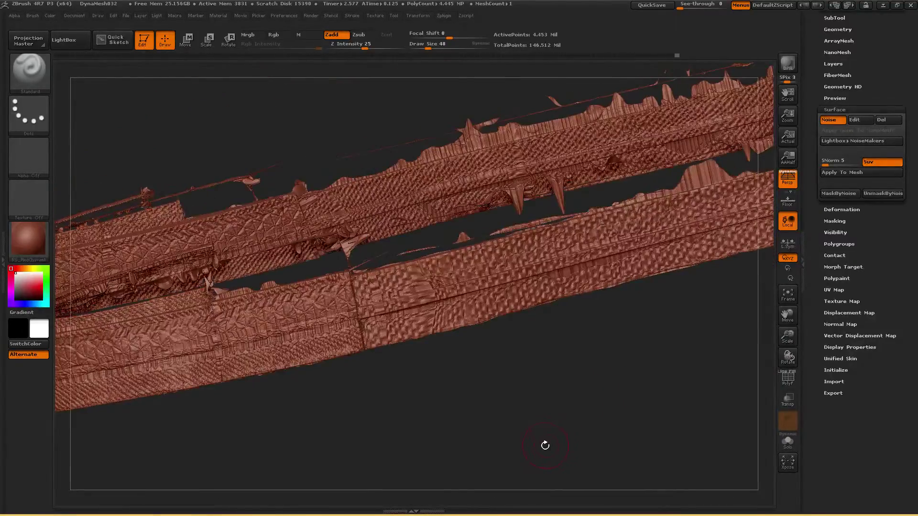
Orbit and zoom to the strap's curved end with a smaller draw size, then show the SubTool list
left_click_drag(328, 383, 323, 407)
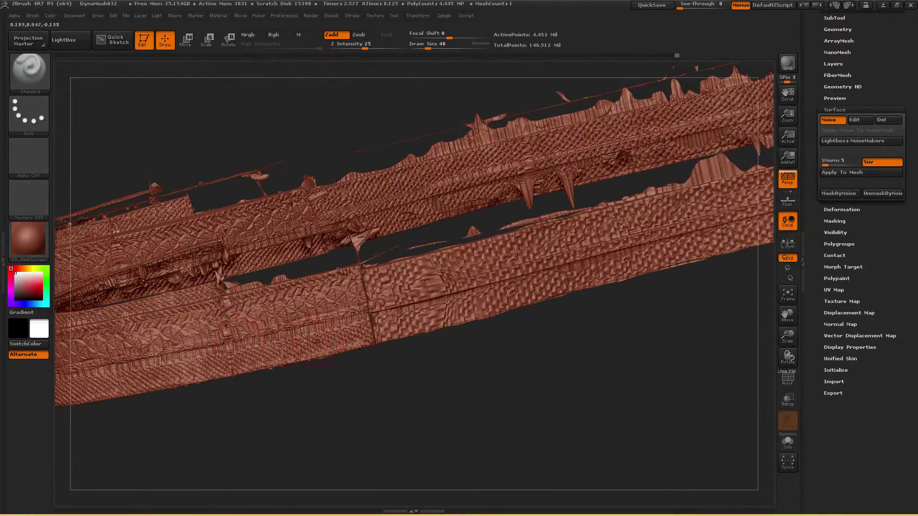
key("[")
left_click_drag(378, 419, 443, 426)
left_click_drag(497, 441, 604, 360, "alt")
left_click_drag(781, 333, 635, 354)
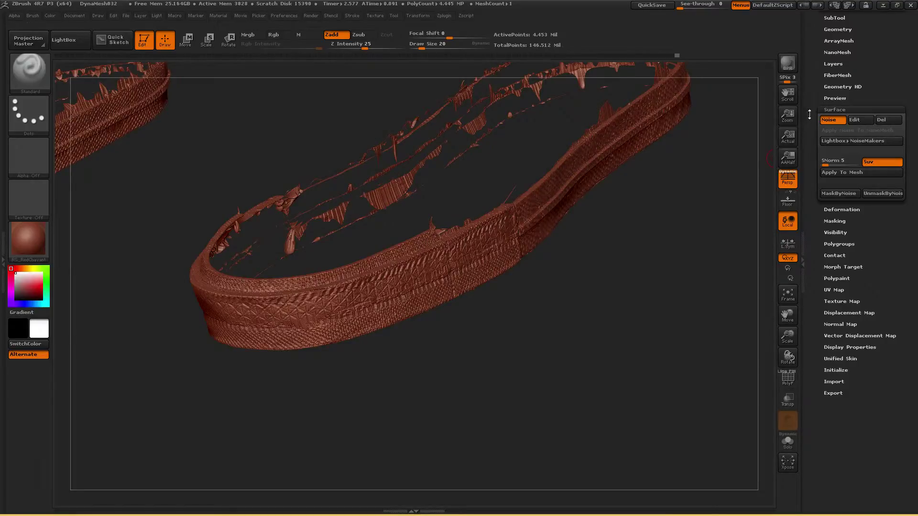
left_click_drag(809, 114, 810, 188)
left_click(839, 215)
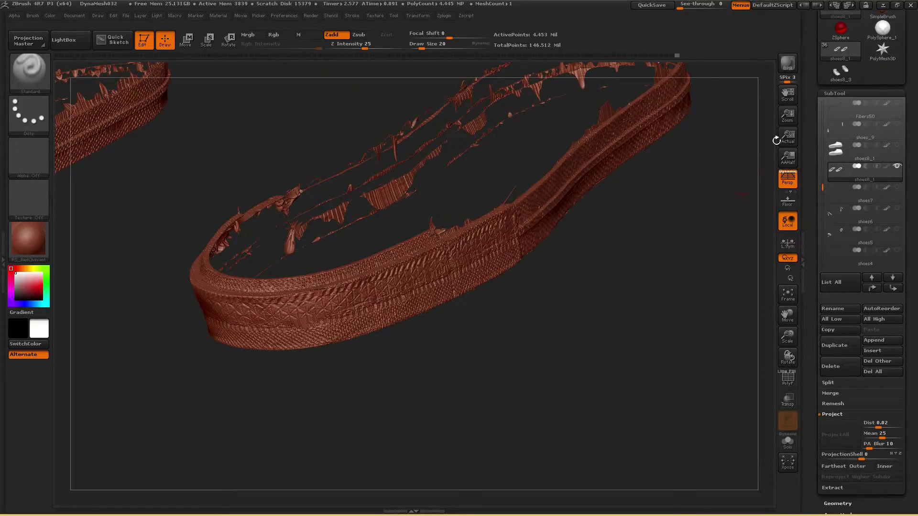
Delete the noisy strap subtool
scroll(812, 76, "down", 1)
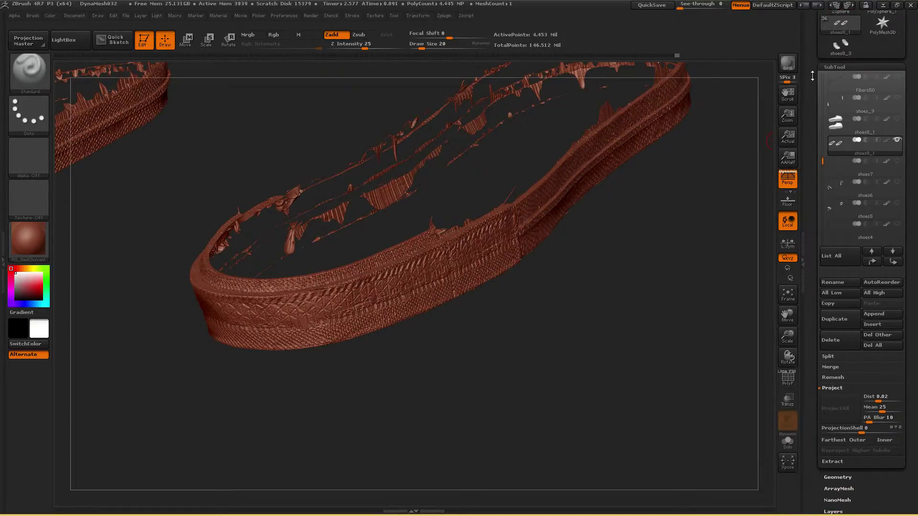
left_click(847, 340)
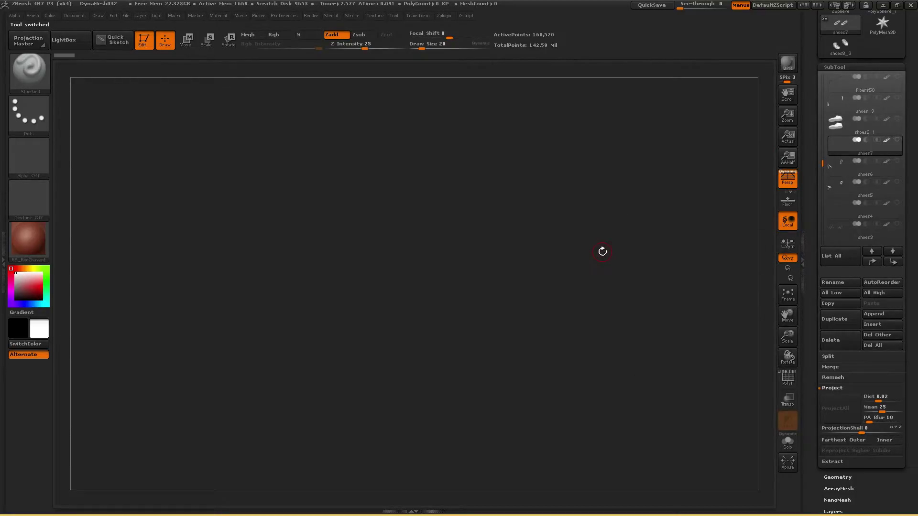
left_click_drag(657, 256, 566, 220, "alt")
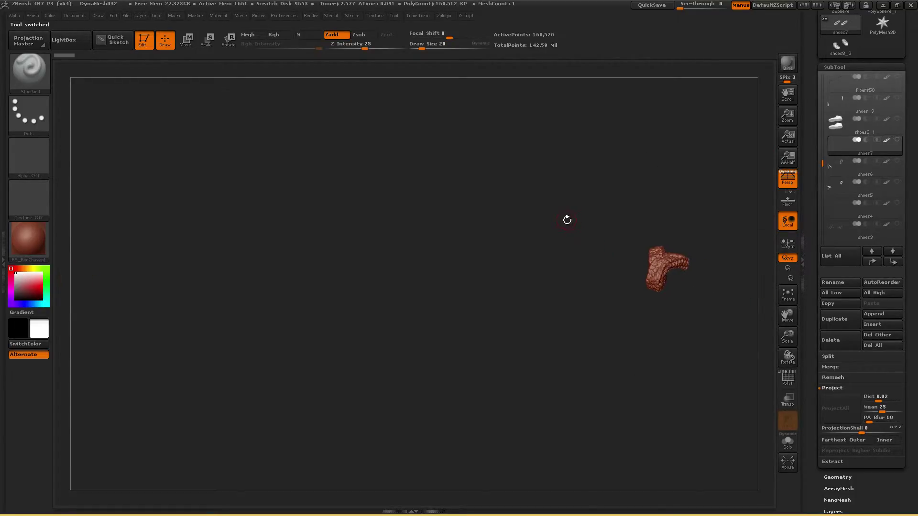
Make shoes8_1 active, zoom out to frame both sneakers, and start saving the tool
left_click(844, 127)
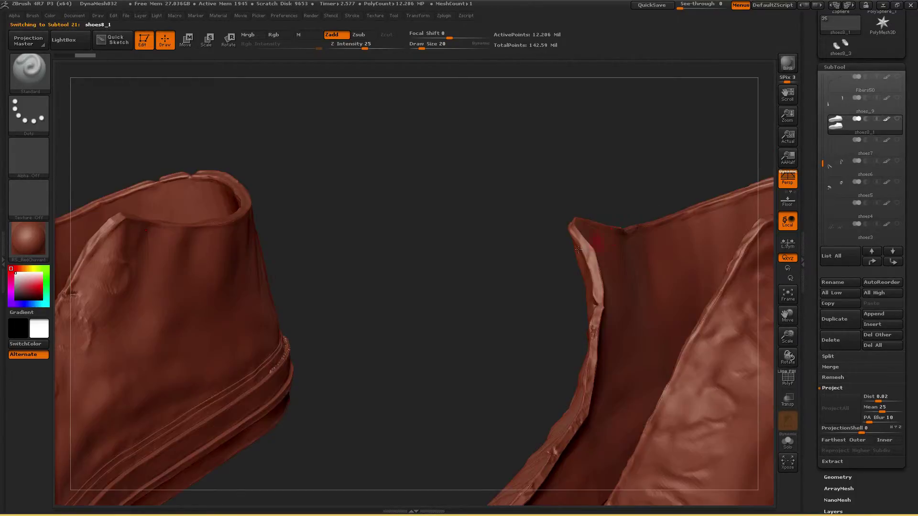
left_click_drag(789, 340, 775, 261)
left_click_drag(653, 250, 578, 190, "alt")
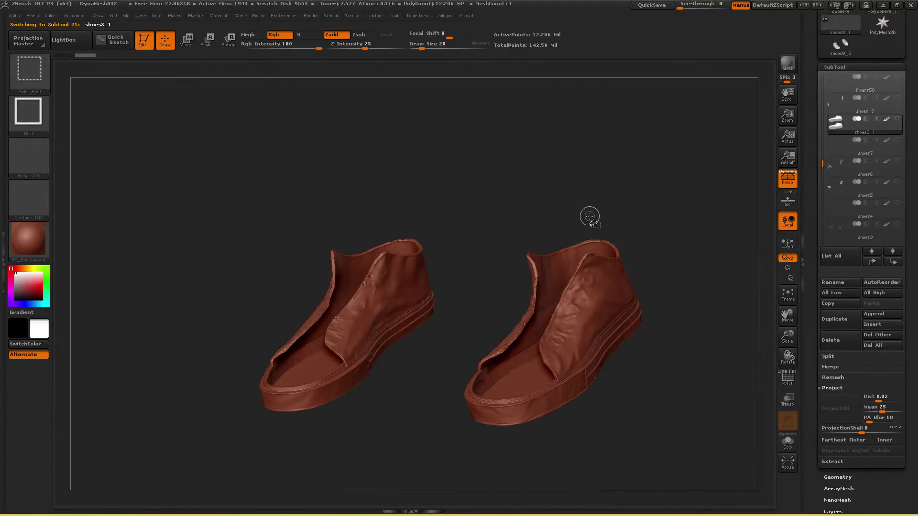
key("ctrl+s")
Save the tool over high_poly_5 in the Naughty Dog Test folder, confirming the replace
left_click(200, 24)
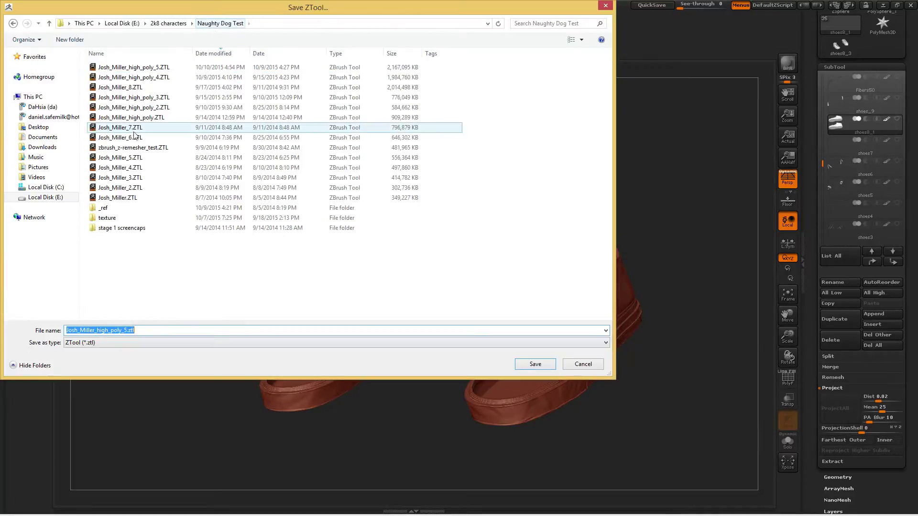
left_click(157, 70)
double_click(158, 70)
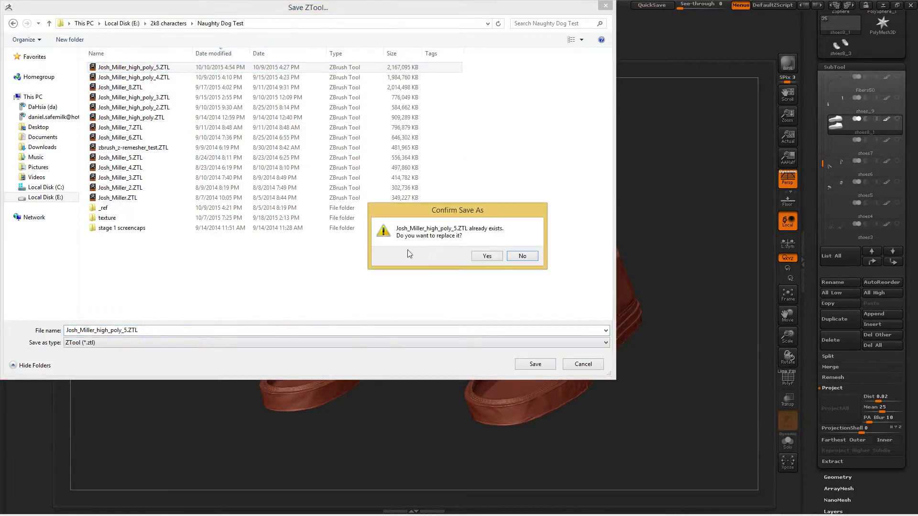
left_click(486, 254)
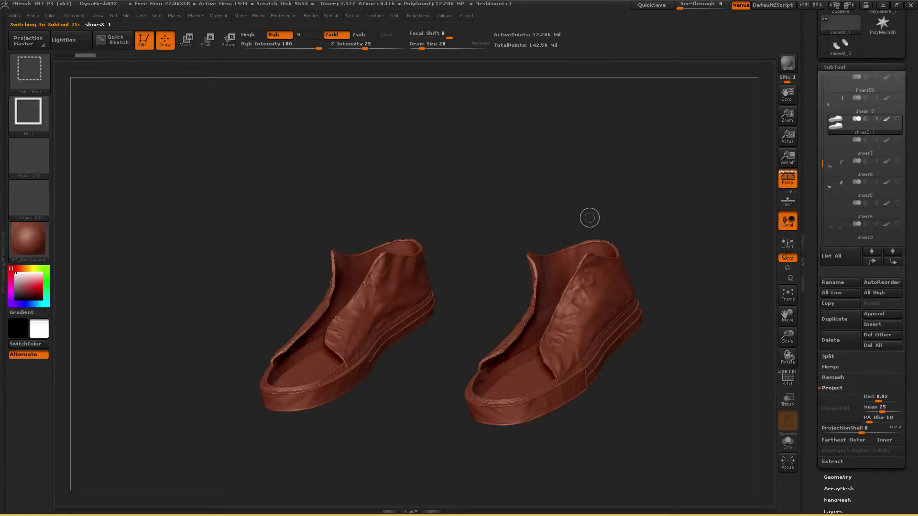
key("ctrl+s")
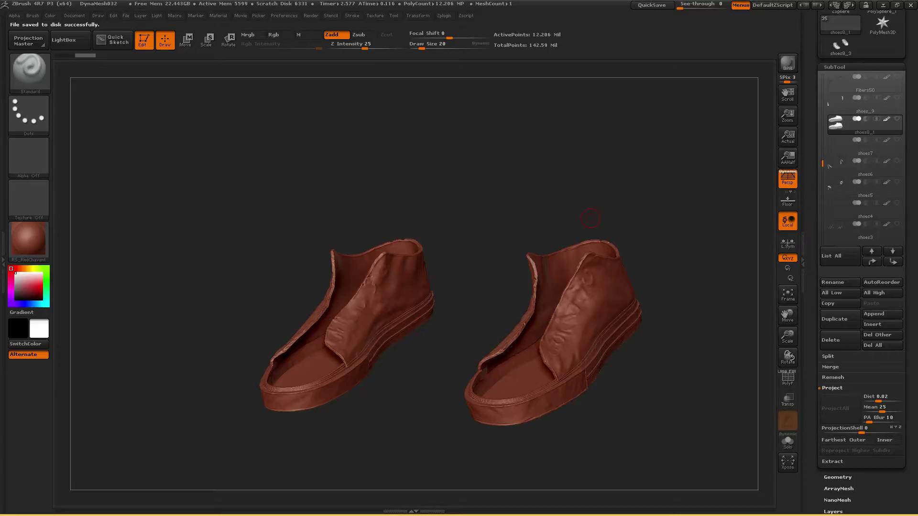
Rotate the shoes to a back view, leave Edit mode and clear the canvas
left_click_drag(506, 197, 510, 117)
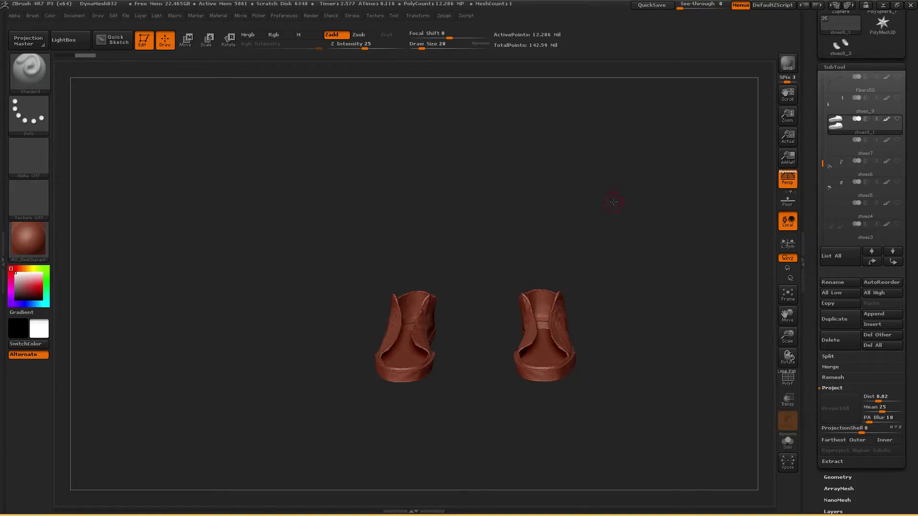
left_click_drag(612, 201, 572, 145)
left_click_drag(810, 151, 810, 129)
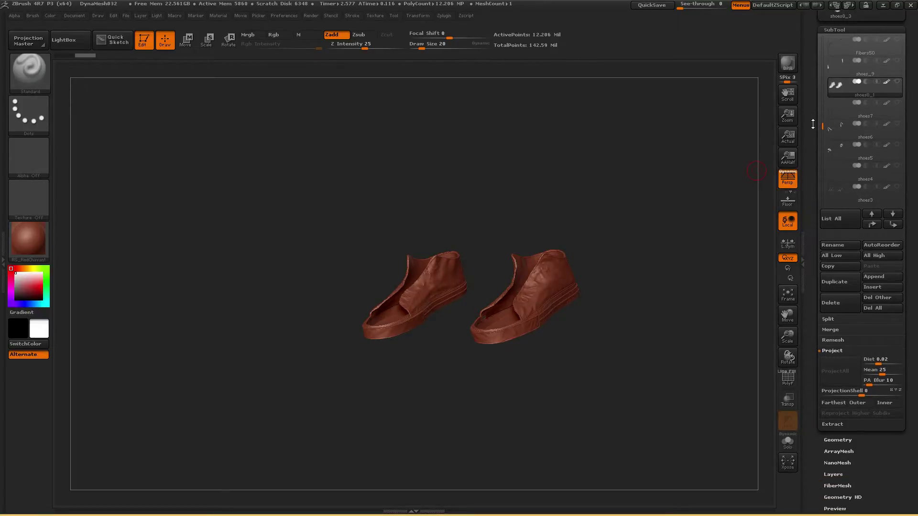
key("t")
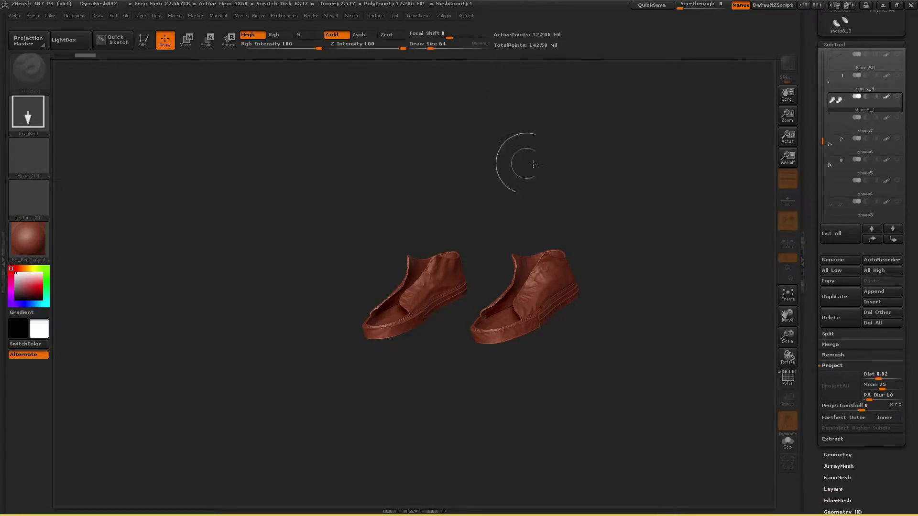
key("ctrl+n")
Test a SimpleBrush stroke on the canvas, then undo it
left_click_drag(818, 44, 819, 186)
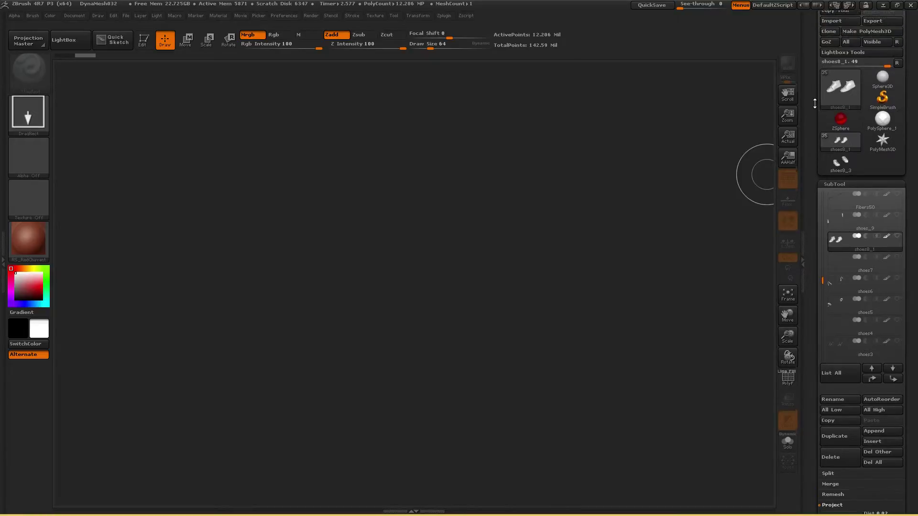
left_click(888, 98)
left_click(829, 90)
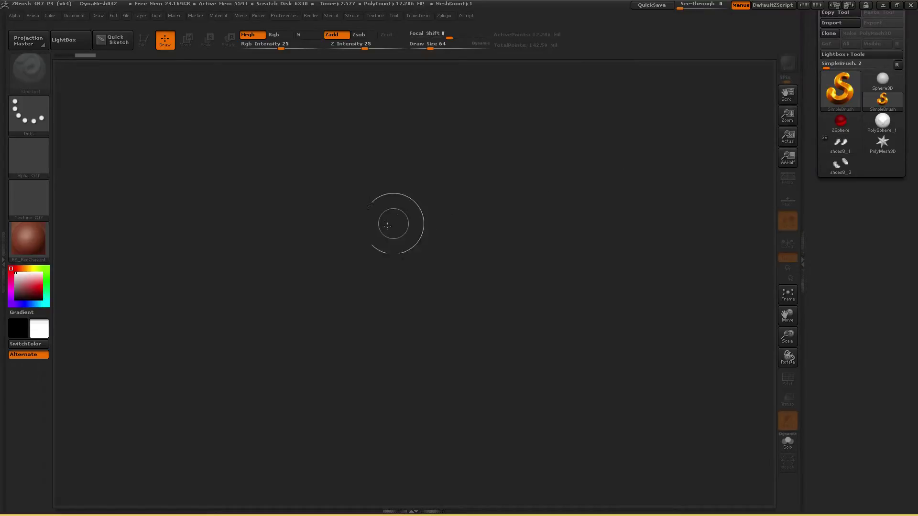
left_click_drag(454, 212, 457, 399)
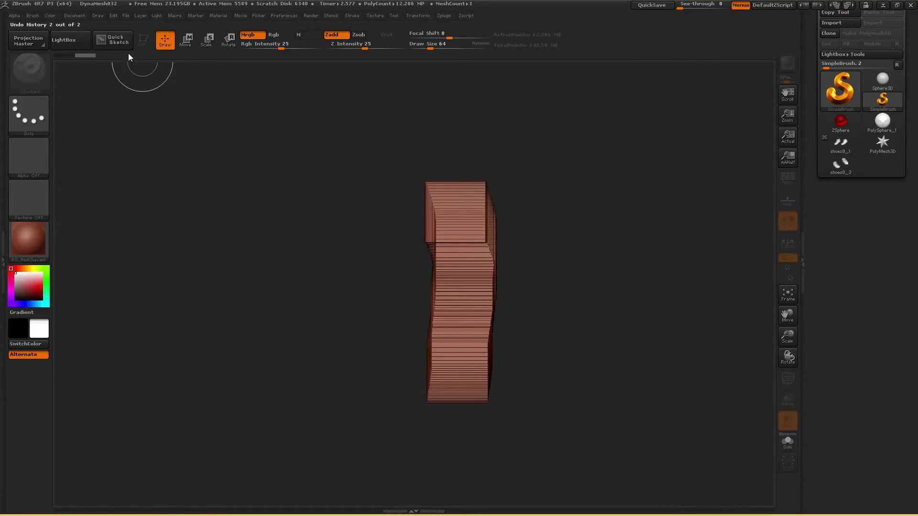
key("ctrl+n")
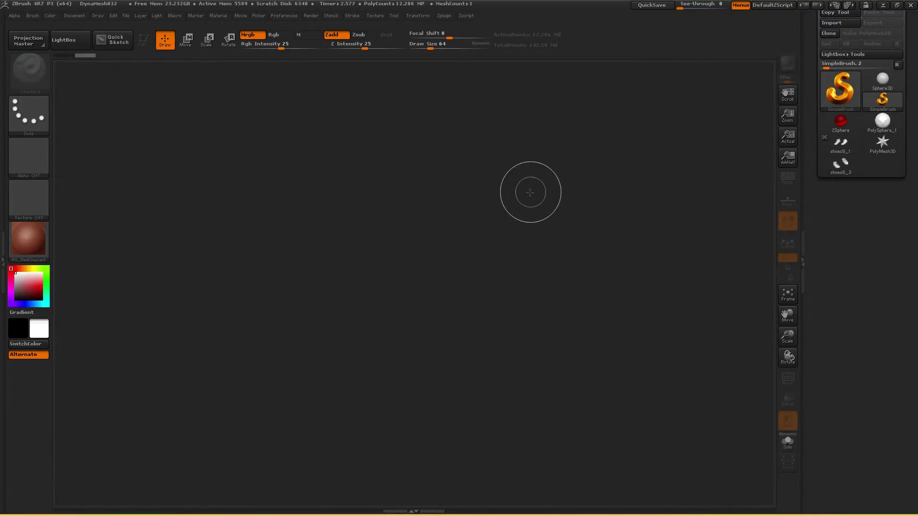
Draw shoes8_1 back onto the canvas in Edit mode, rotated to three-quarter view and enlarged
left_click(840, 143)
left_click_drag(429, 160, 454, 306)
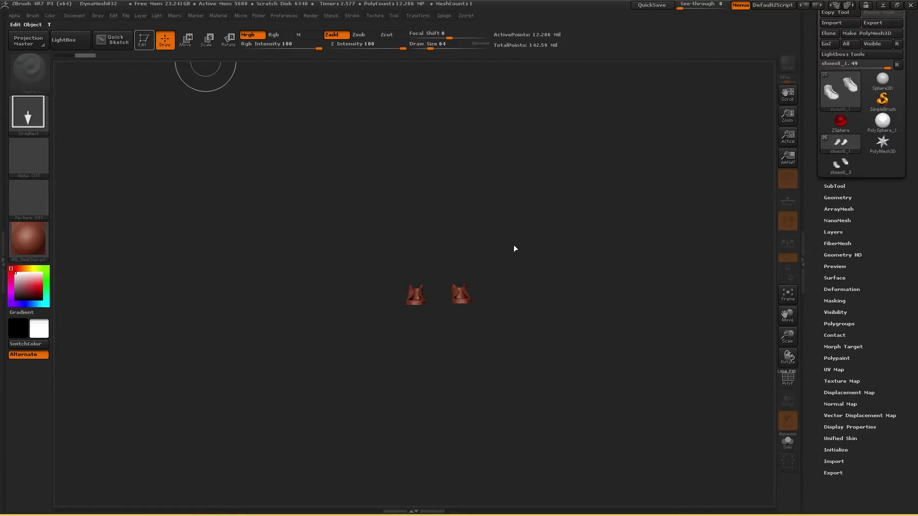
key("t")
left_click_drag(526, 246, 616, 223)
left_click_drag(787, 336, 850, 467)
left_click_drag(670, 329, 668, 314)
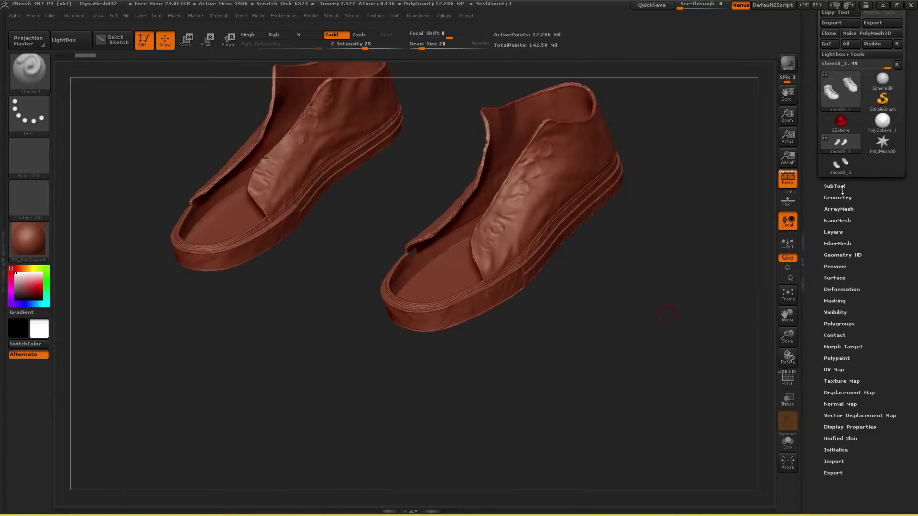
Insert a copy of the low-poly shoes8_3 mesh (11,920 points) as a subtool and make it active
left_click(835, 197)
left_click(834, 130)
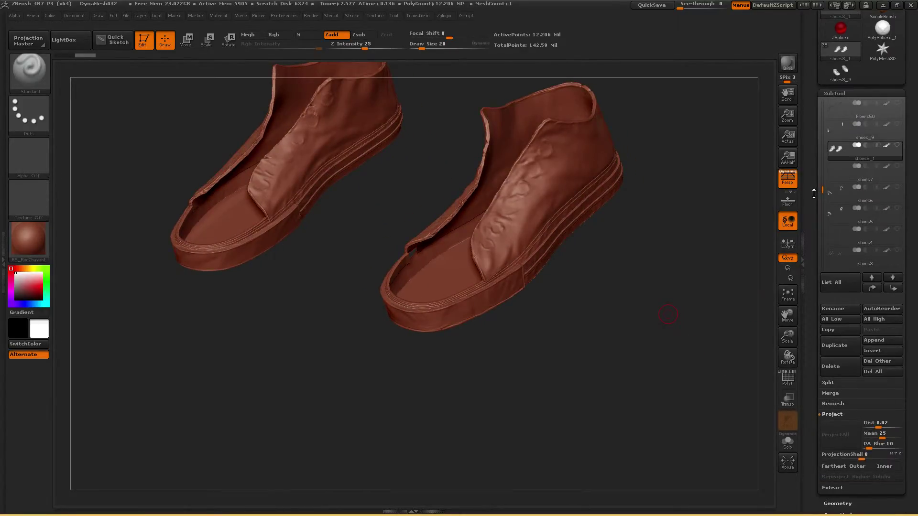
left_click_drag(814, 212, 820, 151)
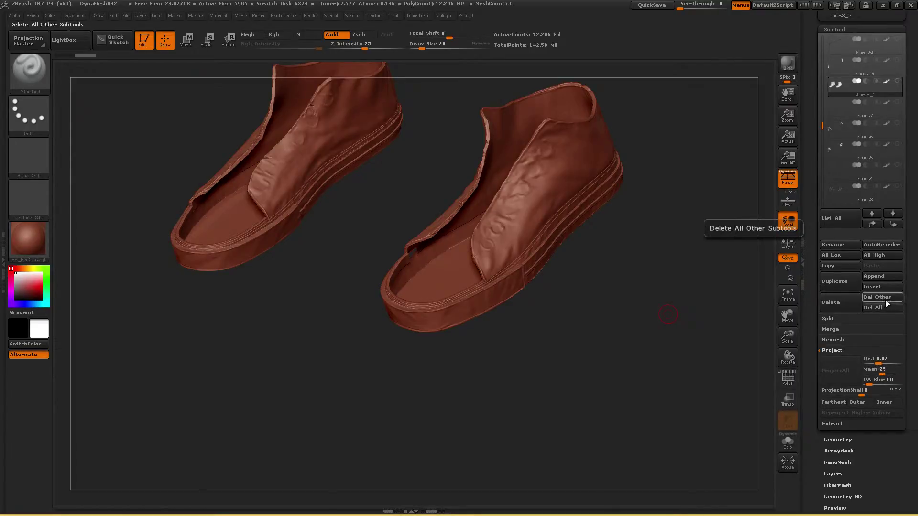
left_click(883, 286)
left_click(579, 308)
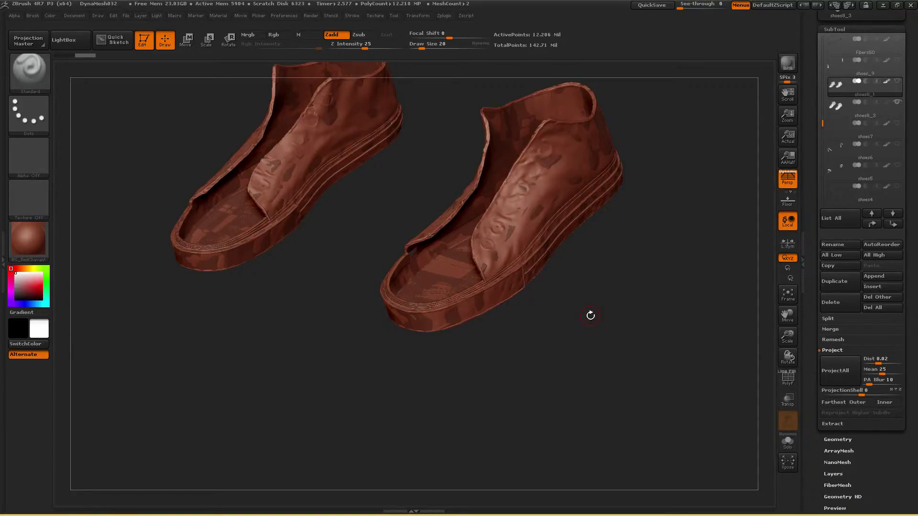
left_click_drag(700, 279, 722, 263)
left_click(846, 115)
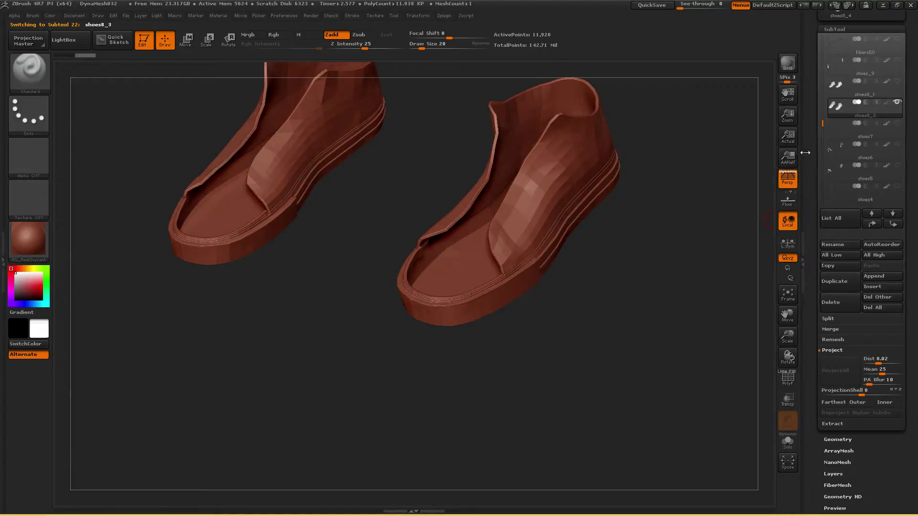
left_click_drag(813, 142, 826, 85)
Subdivide the low-poly shoes with Ctrl+D up to SDiv 6 (12.206 million points)
left_click(832, 293)
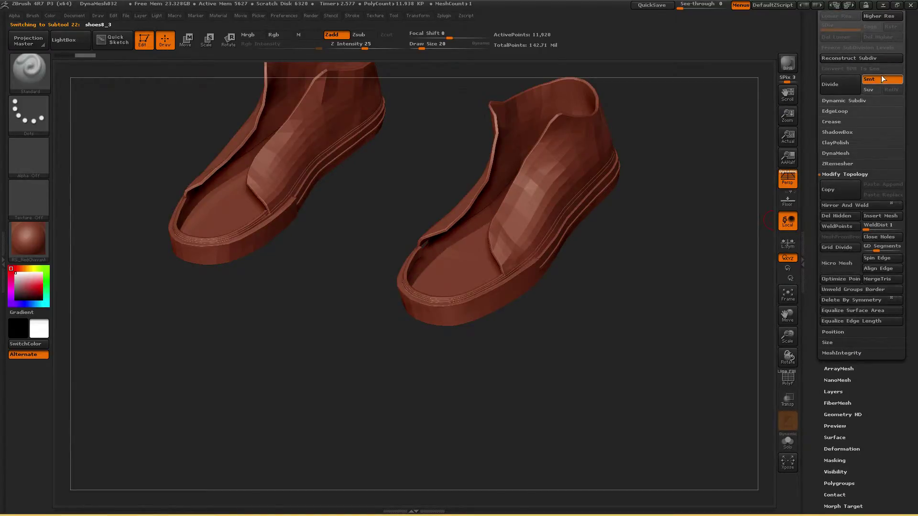
key("ctrl+d")
key("ctrl+d")
key("ctrl+d")
key("ctrl+d")
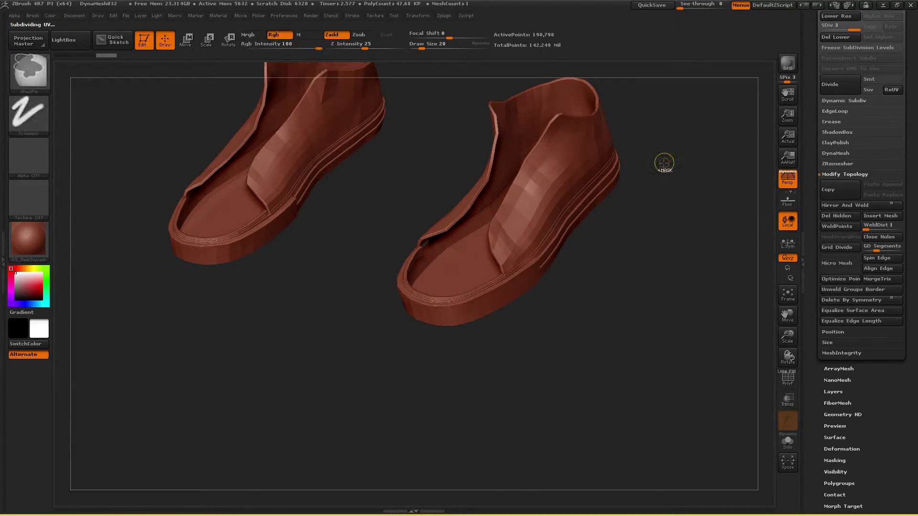
key("ctrl+d")
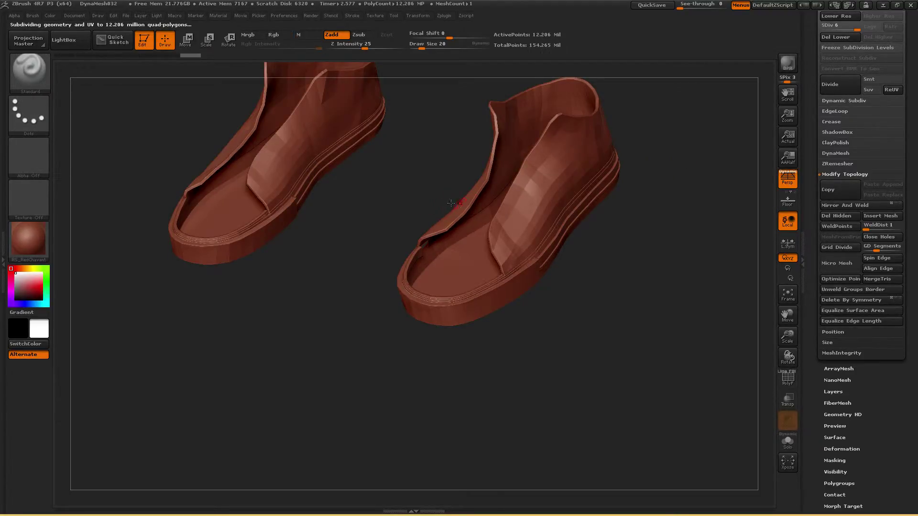
Bring the subtool list back into view, rotate the shoes, and raise the draw size to 64
left_click_drag(817, 65, 817, 223)
left_click(825, 152)
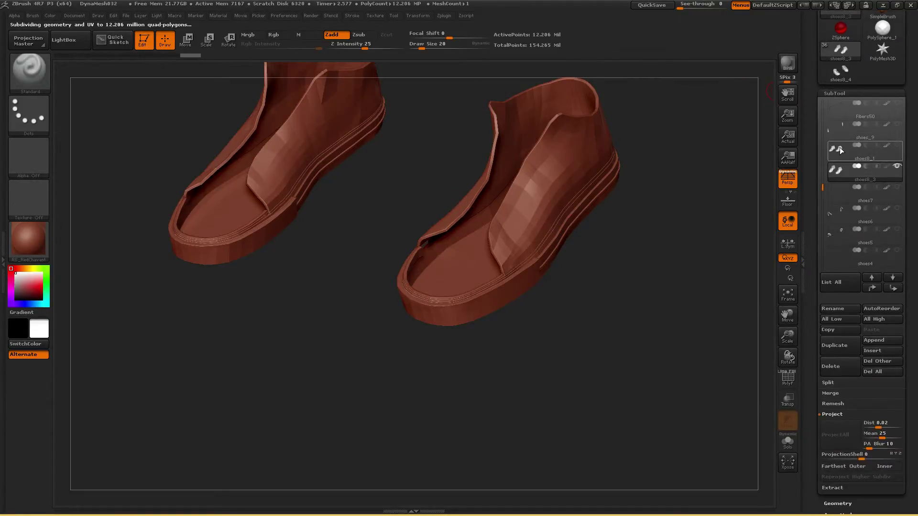
mouse_move(874, 151)
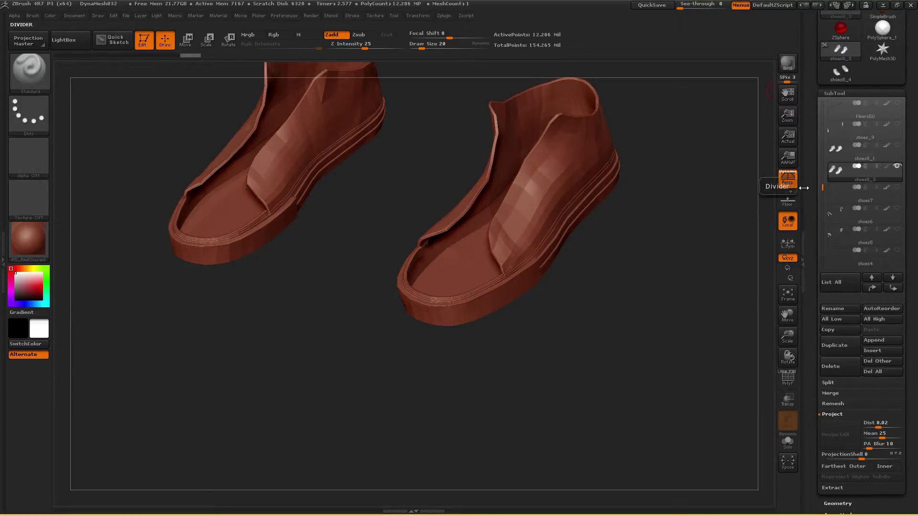
left_click_drag(816, 229, 816, 80)
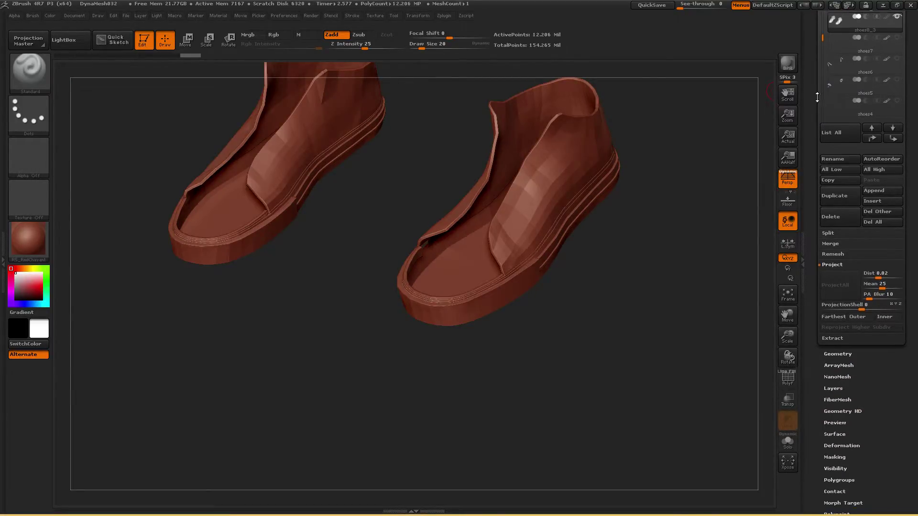
left_click_drag(814, 138, 814, 91)
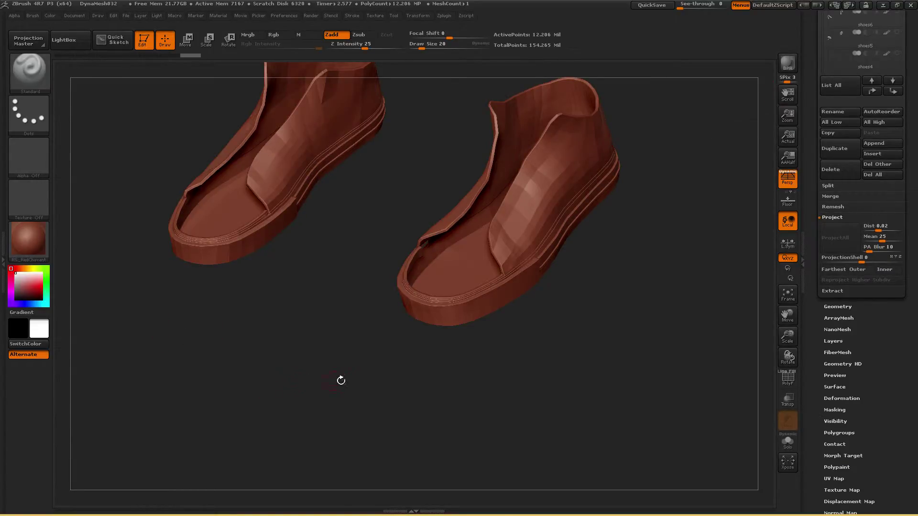
left_click_drag(398, 391, 384, 305)
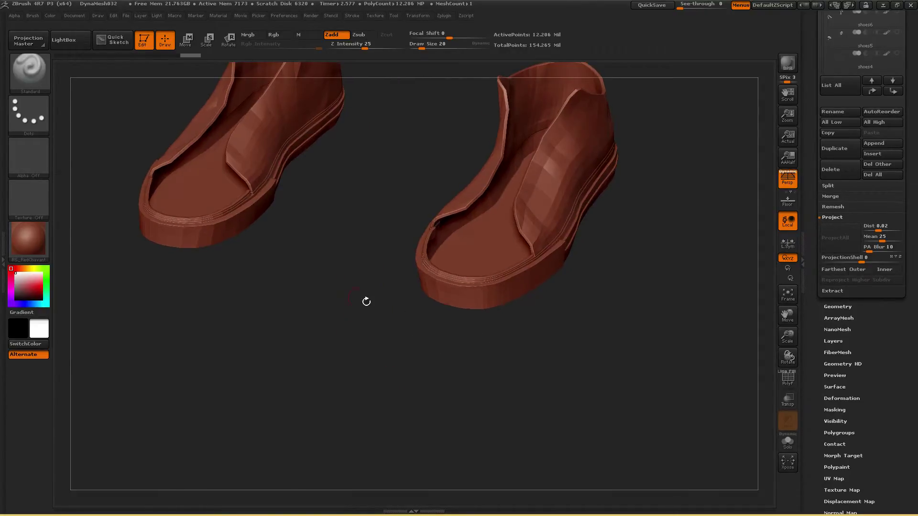
key("bracketright")
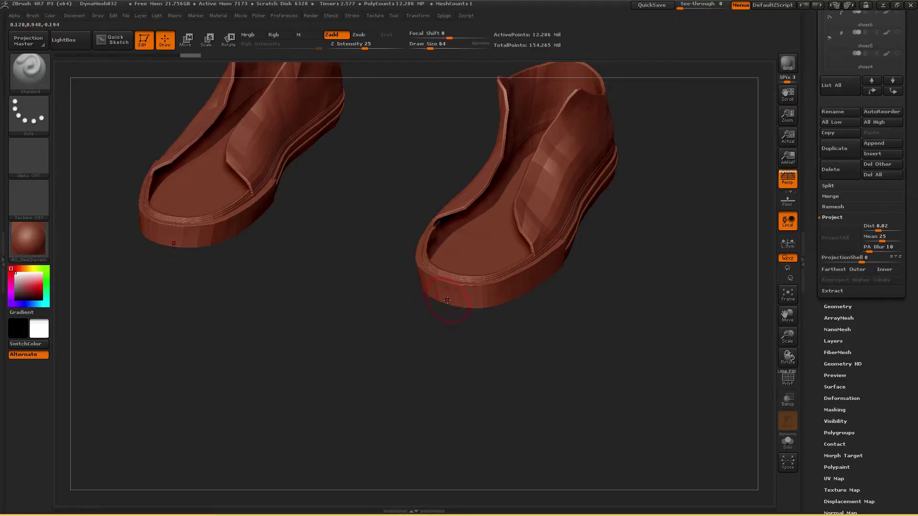
Enlarge the draw size further and zoom in on the front of the toe
key("bracketright")
mouse_move(443, 346)
left_mouse_down()
mouse_move(455, 349)
mouse_move(456, 293)
left_mouse_up()
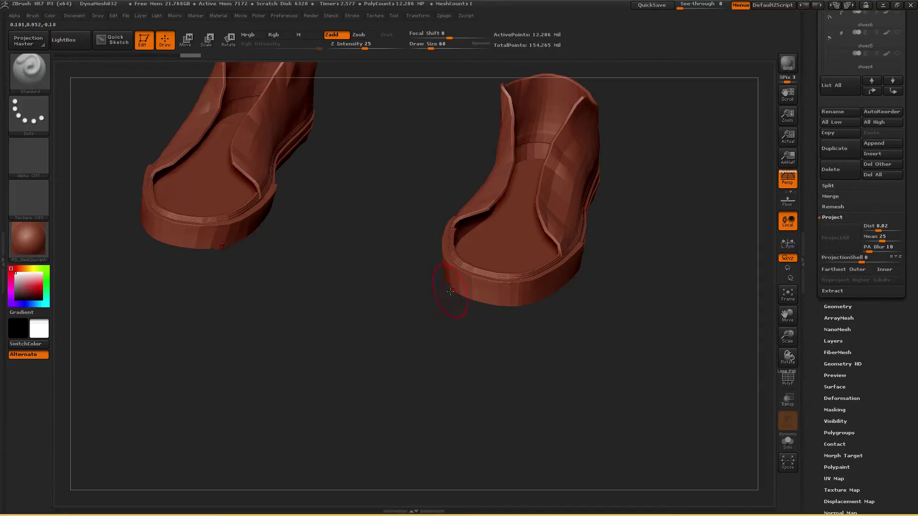
left_click_drag(552, 350, 572, 348)
left_click_drag(786, 337, 640, 420)
left_click_drag(414, 428, 309, 311)
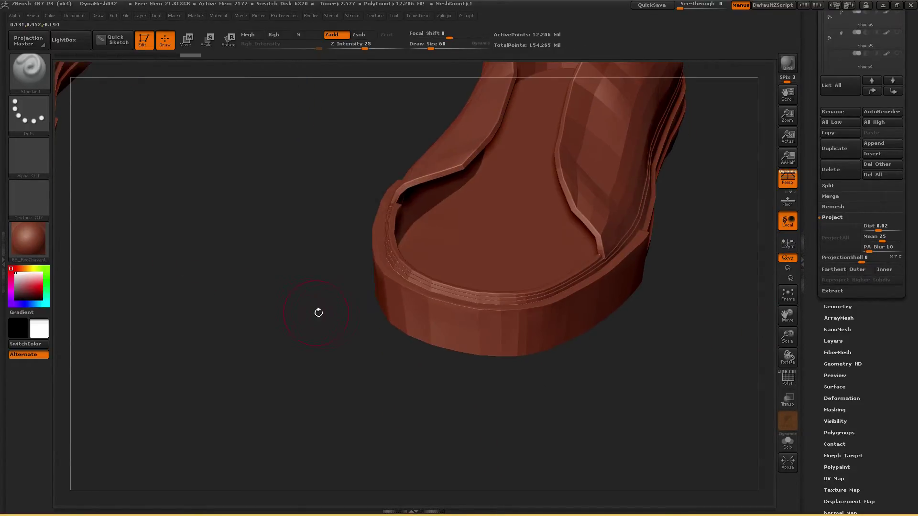
left_click_drag(397, 328, 371, 301)
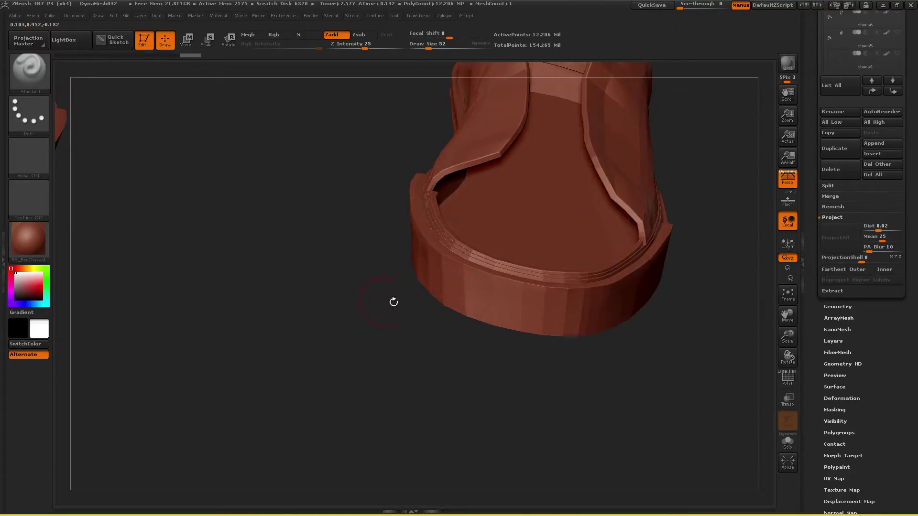
Step down two subdivision levels with Shift+D to 763,838 active points
key("shift")
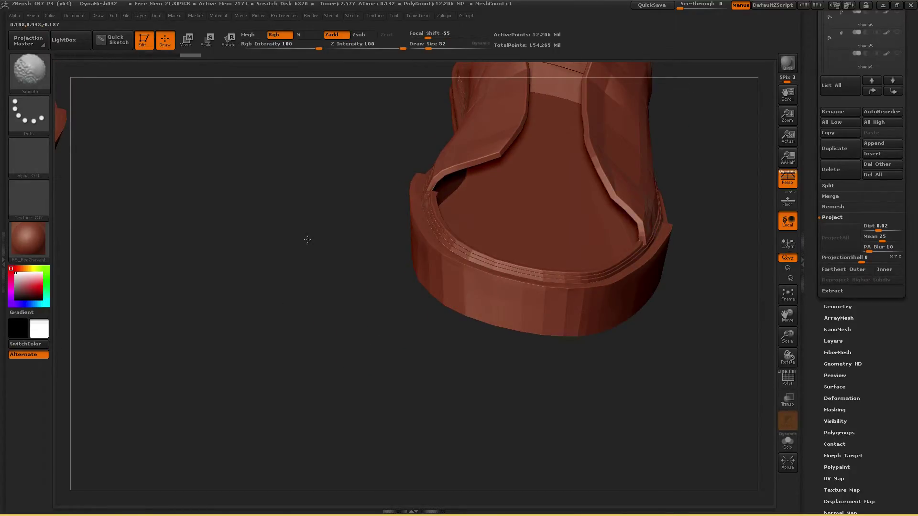
key("shift+d")
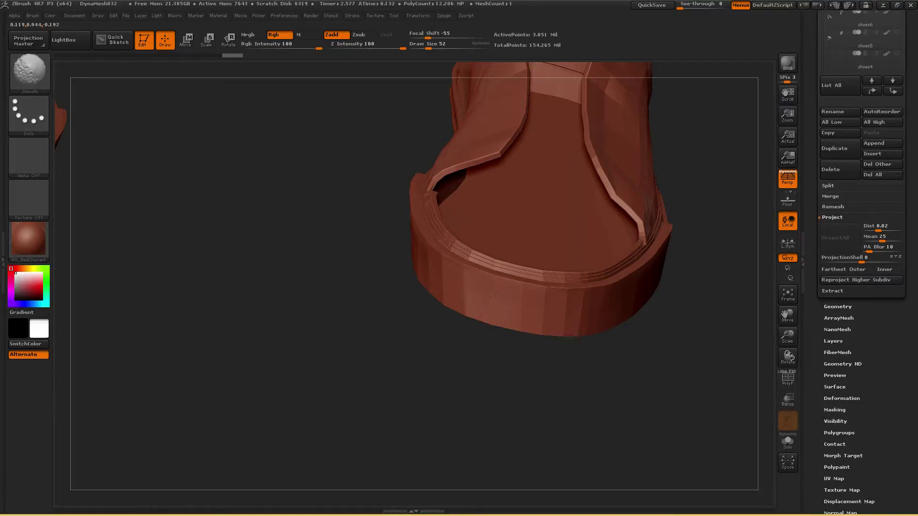
key("shift+d")
scroll(807, 134, "up", 5)
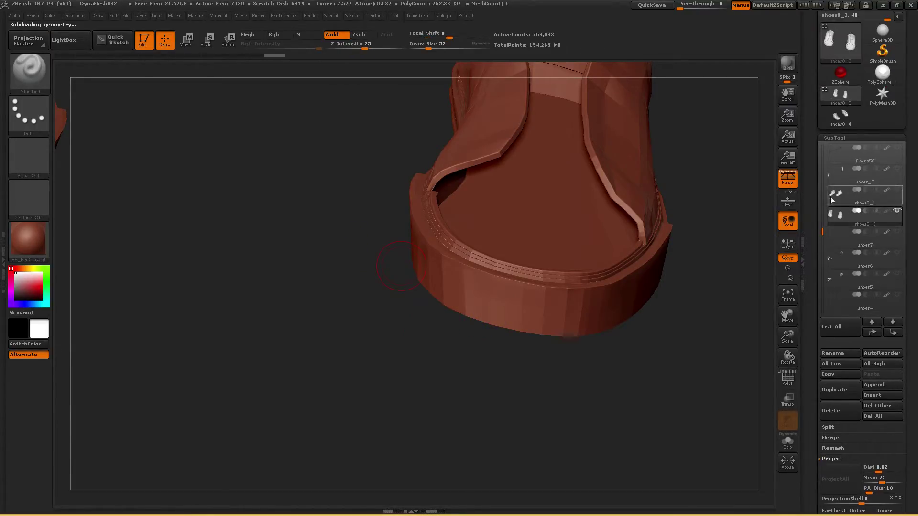
key("shift")
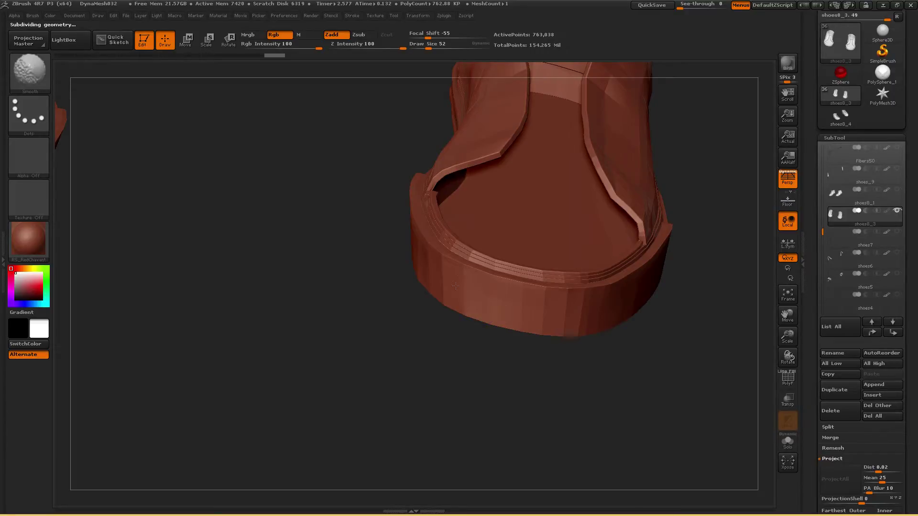
left_click_drag(314, 266, 399, 262)
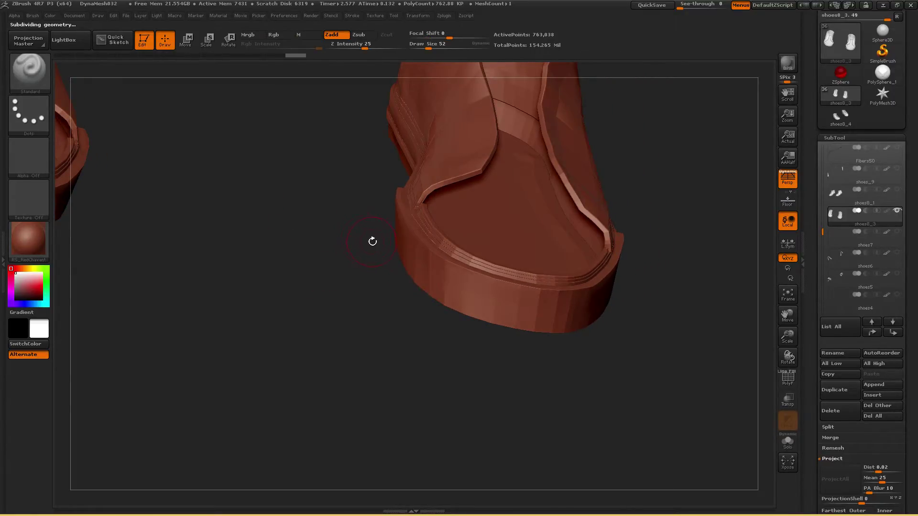
key("shift")
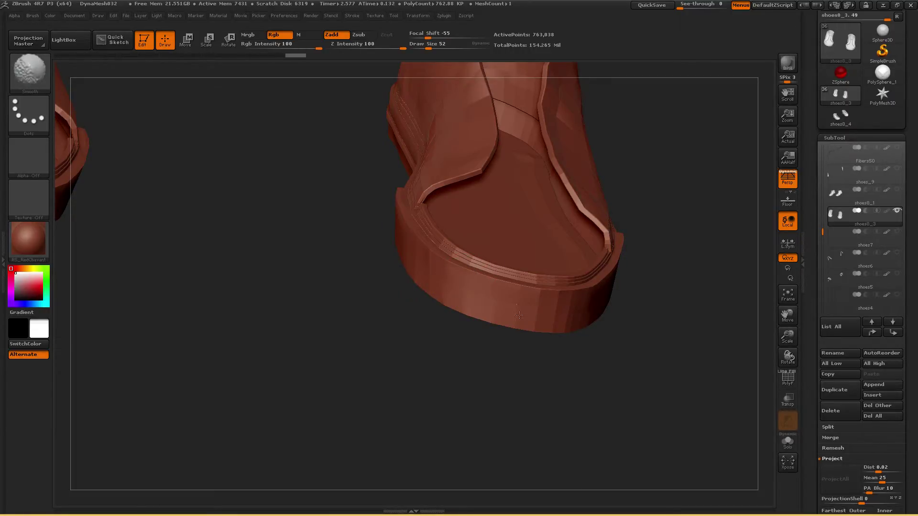
left_click_drag(614, 317, 475, 303)
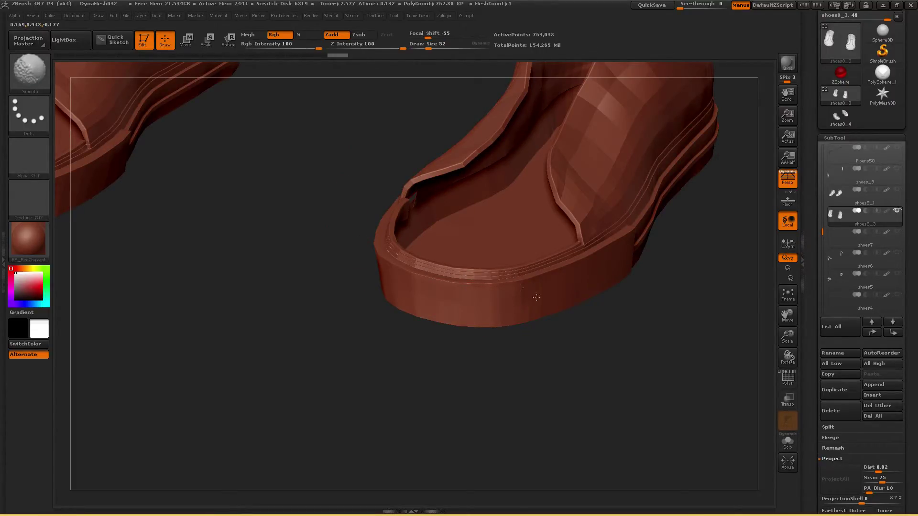
key("shift+d")
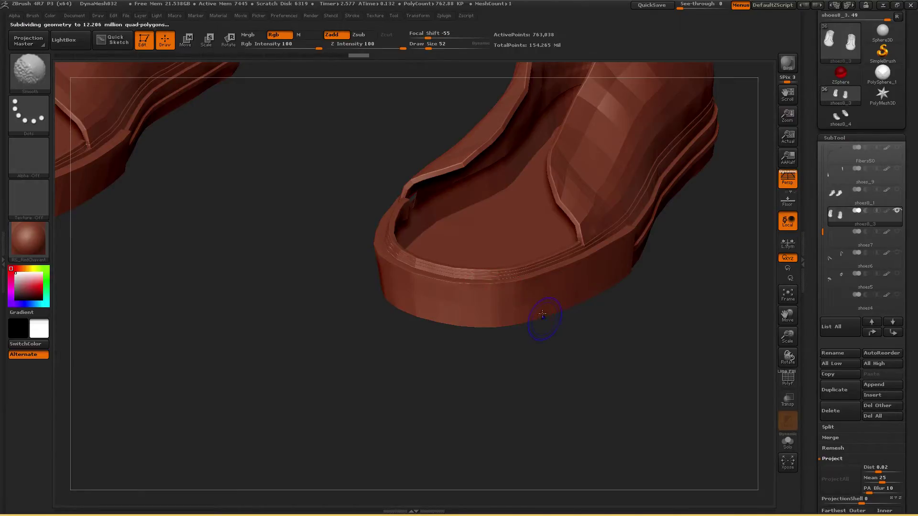
key("d")
key("shift")
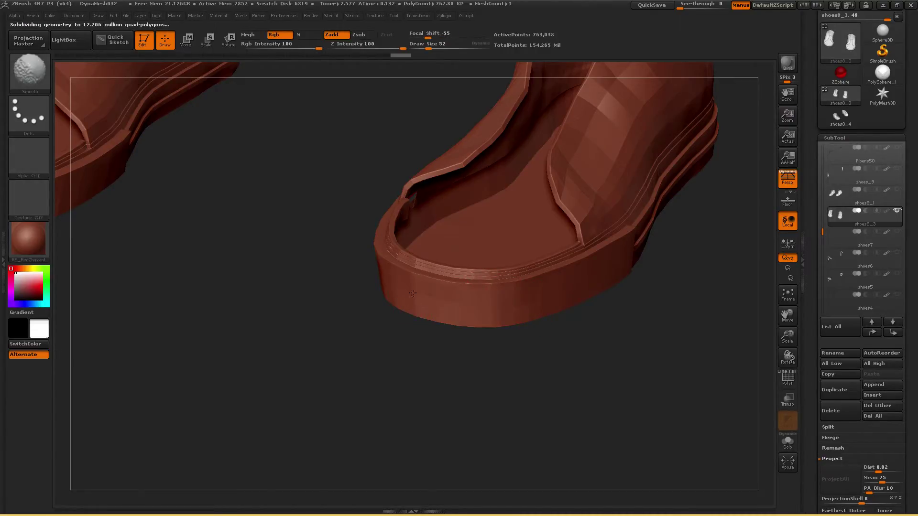
left_click_drag(444, 363, 501, 308)
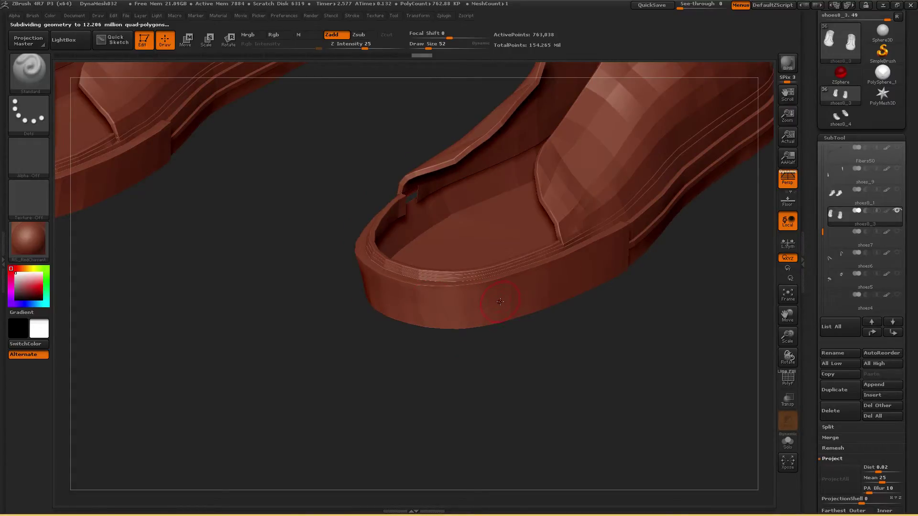
key("shift")
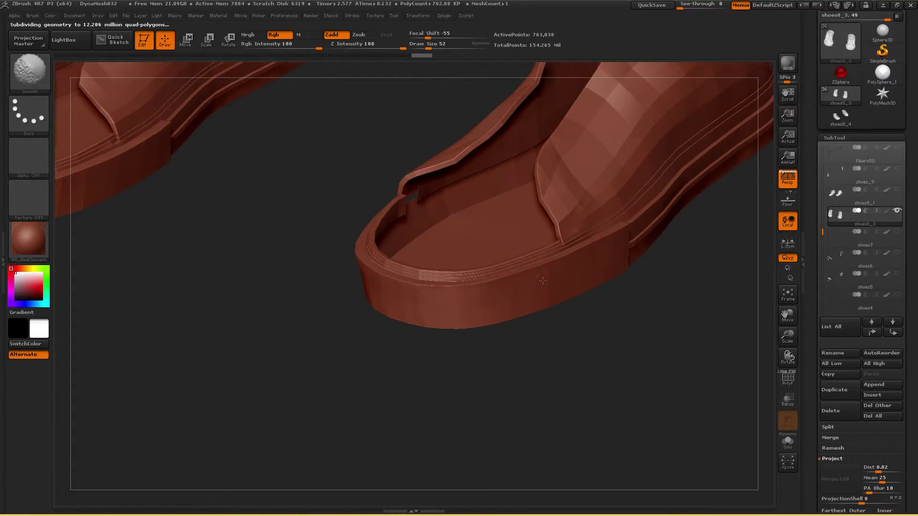
left_click_drag(649, 304, 529, 291)
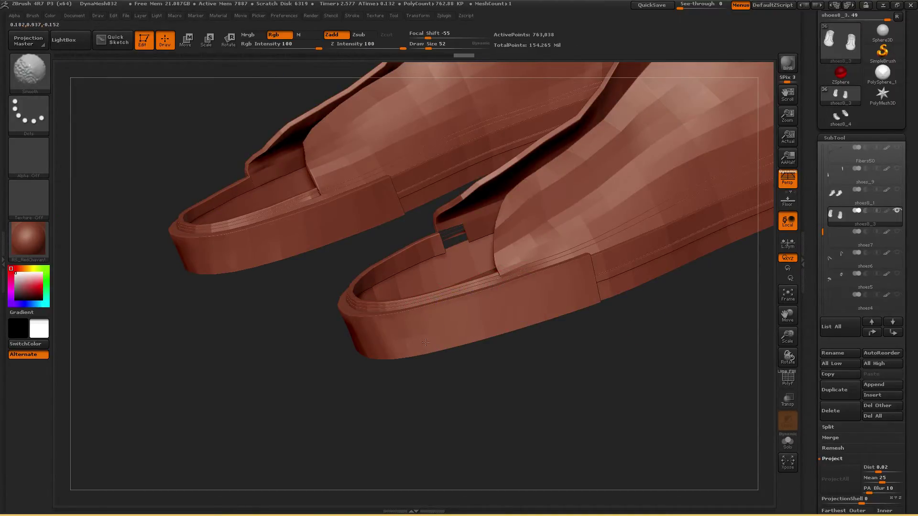
Smooth the side of the right shoe, then step down and back up a subdivision level
left_click_drag(662, 320, 541, 348, "alt")
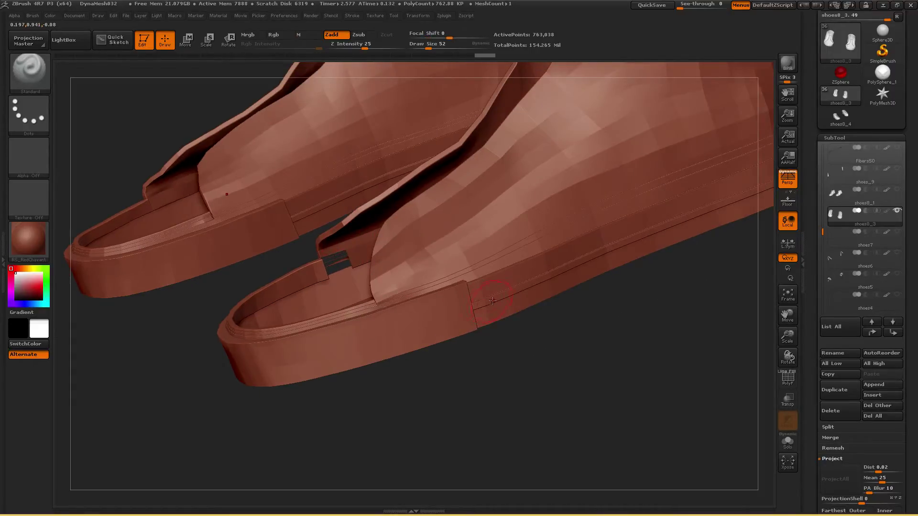
key("shift")
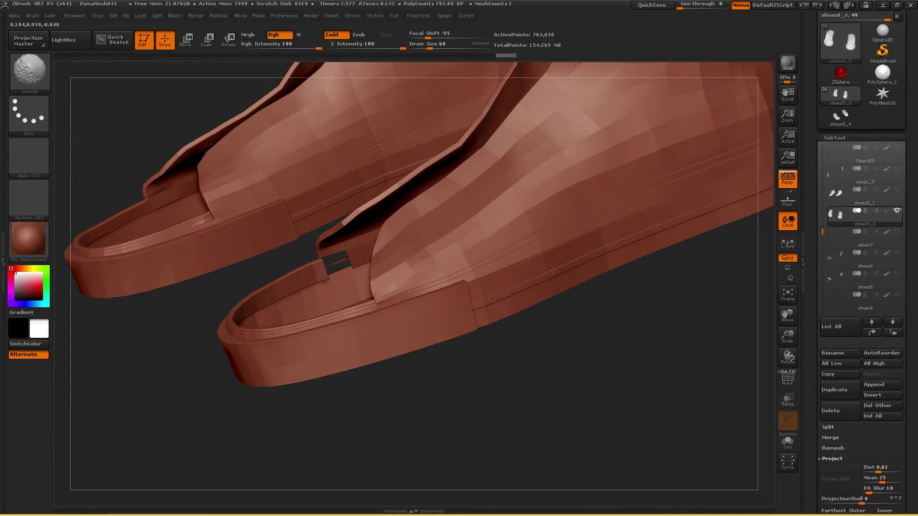
left_click_drag(485, 287, 606, 246, "shift")
key("shift+d")
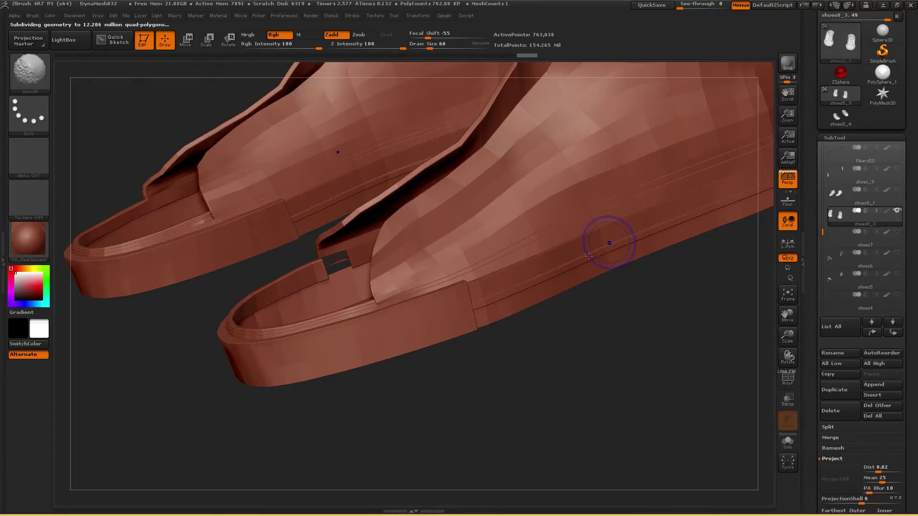
key("d")
key("shift")
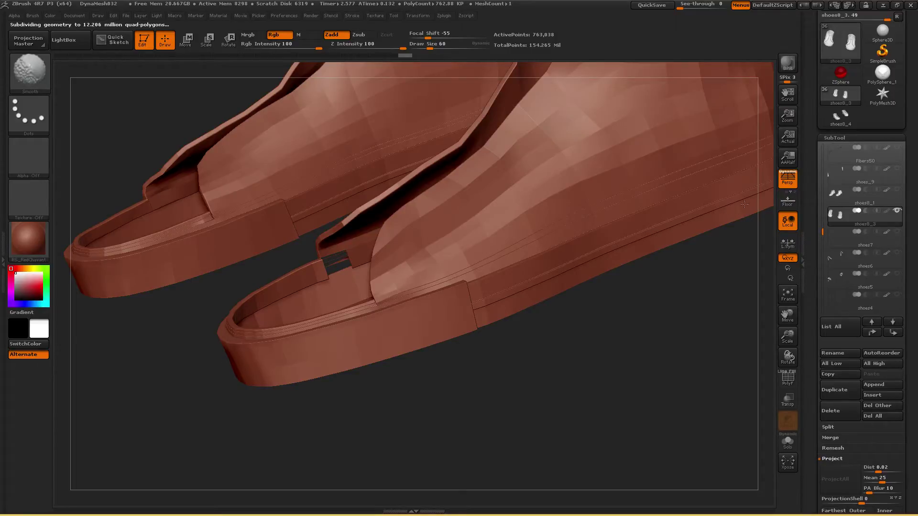
Inspect the toe, sole and heel from below and behind, then expand Tool > Geometry
left_click_drag(701, 274, 475, 367, "alt")
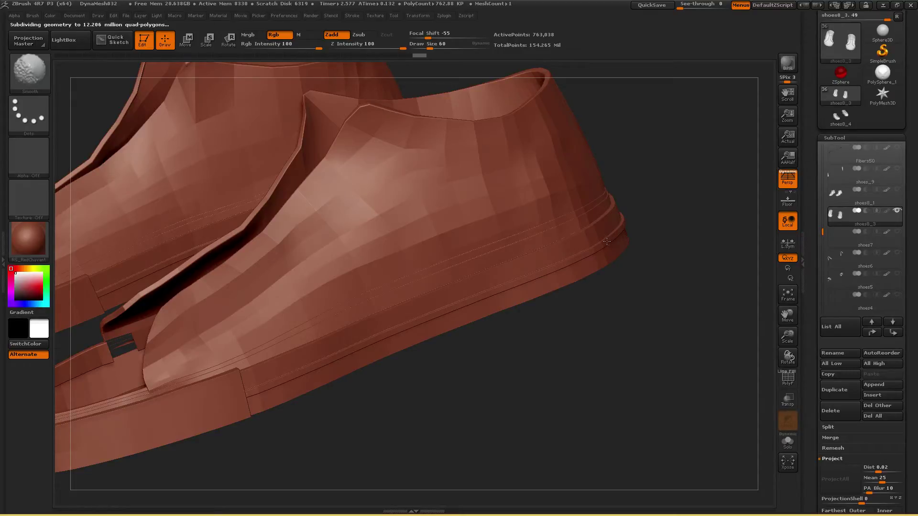
left_click_drag(672, 260, 625, 242)
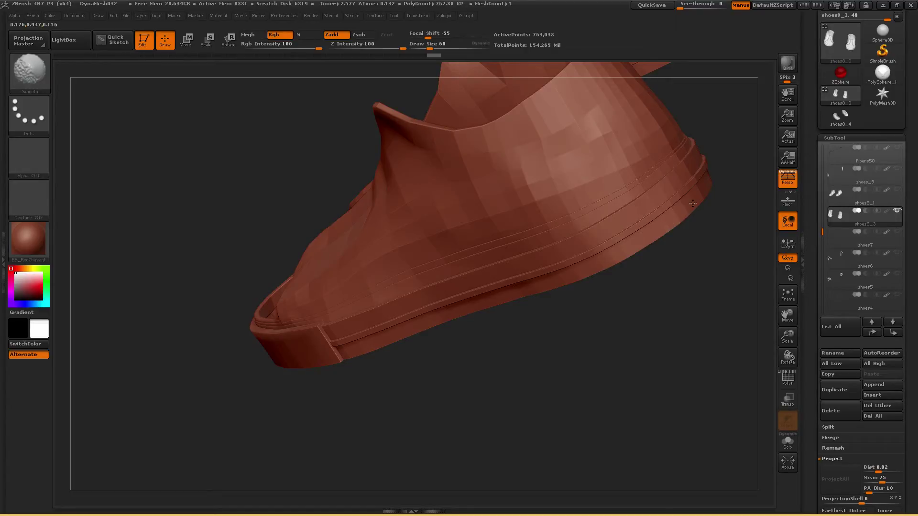
left_click_drag(707, 251, 536, 259)
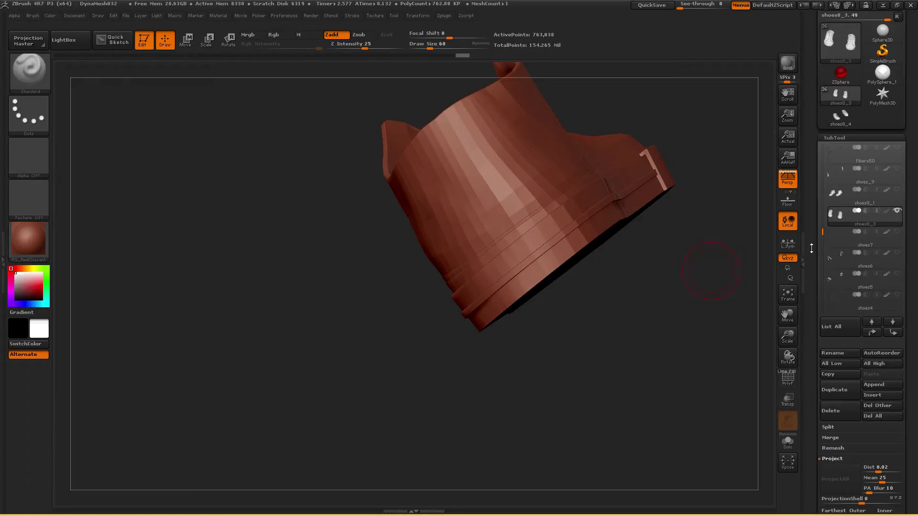
left_click_drag(809, 249, 813, 123)
left_click_drag(808, 248, 811, 185)
left_click(828, 171)
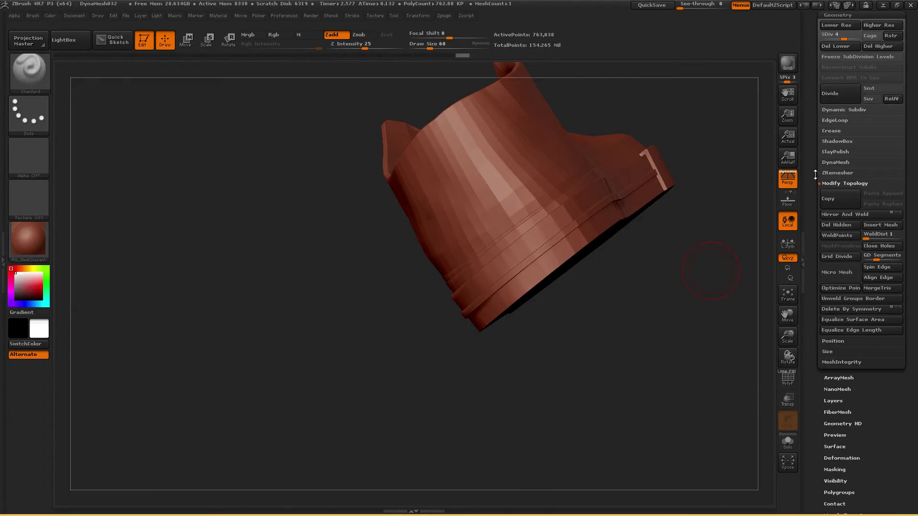
Drag the SDiv slider down to level 1, giving 11,920 active points
left_click_drag(815, 174, 815, 164)
left_click(833, 28)
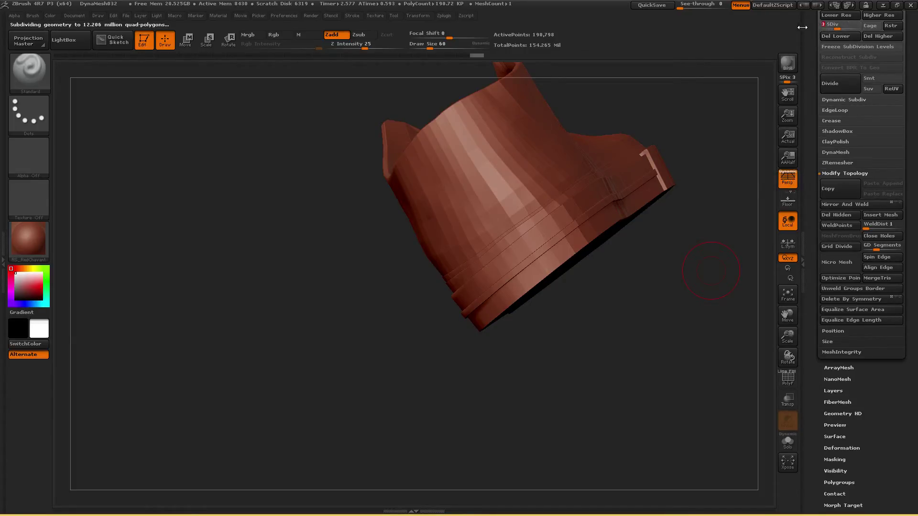
left_click_drag(841, 26, 806, 30)
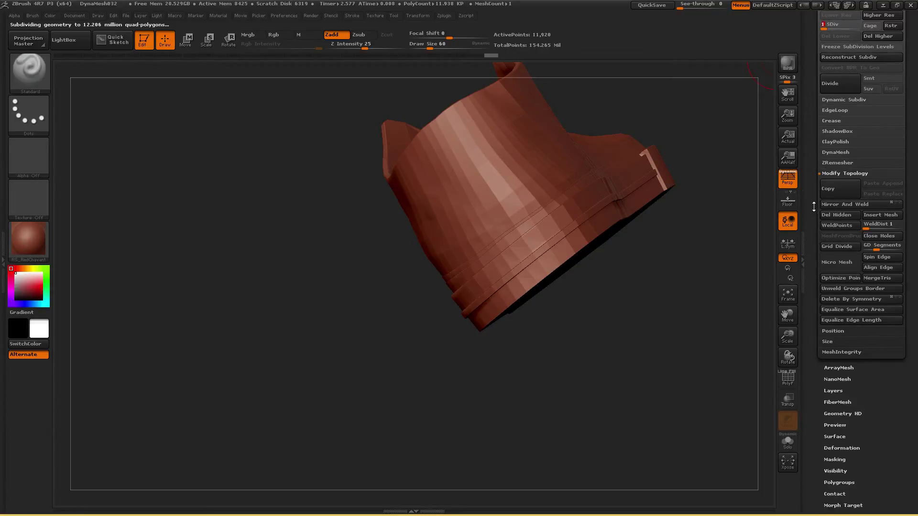
Scroll the Tool palette and expand the Polygroups options
left_click_drag(812, 290, 812, 173)
left_click_drag(813, 206, 809, 167)
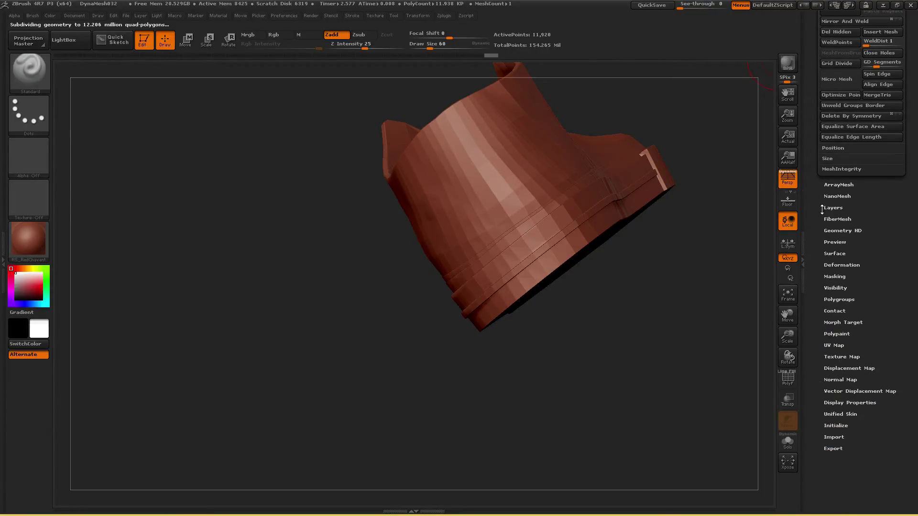
left_click_drag(816, 230, 815, 281)
left_click(839, 254)
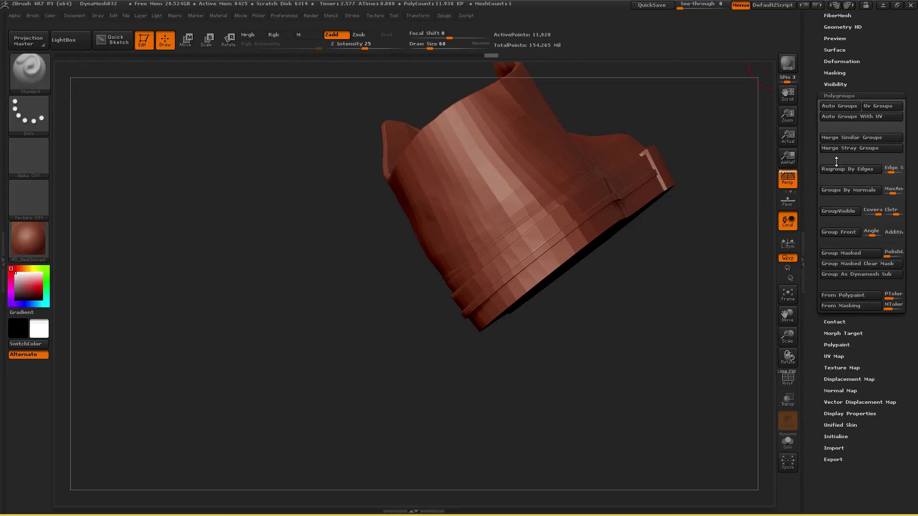
Rotate to inspect the heel and step up to the highest subdivision level
left_click_drag(573, 319, 477, 312)
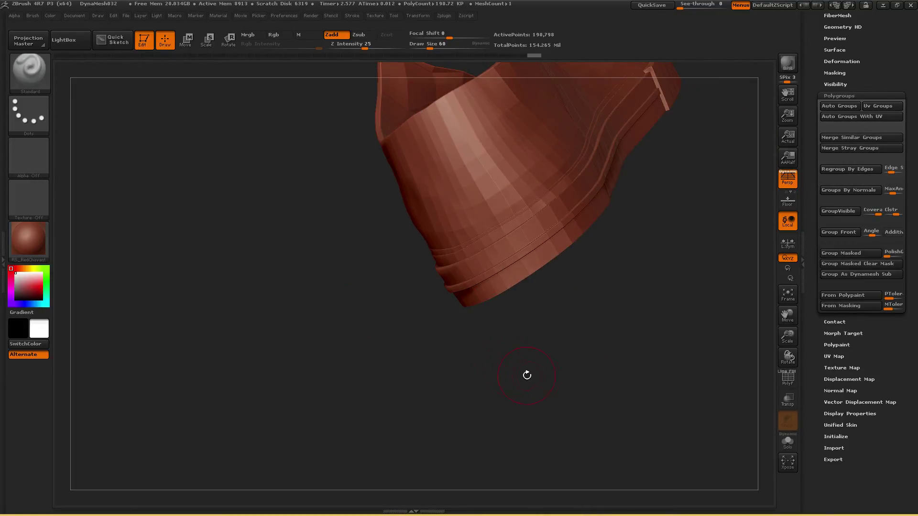
left_click_drag(536, 368, 475, 291)
mouse_move(639, 322)
left_mouse_down()
mouse_move(620, 326)
mouse_move(592, 306)
left_mouse_up()
key("shift")
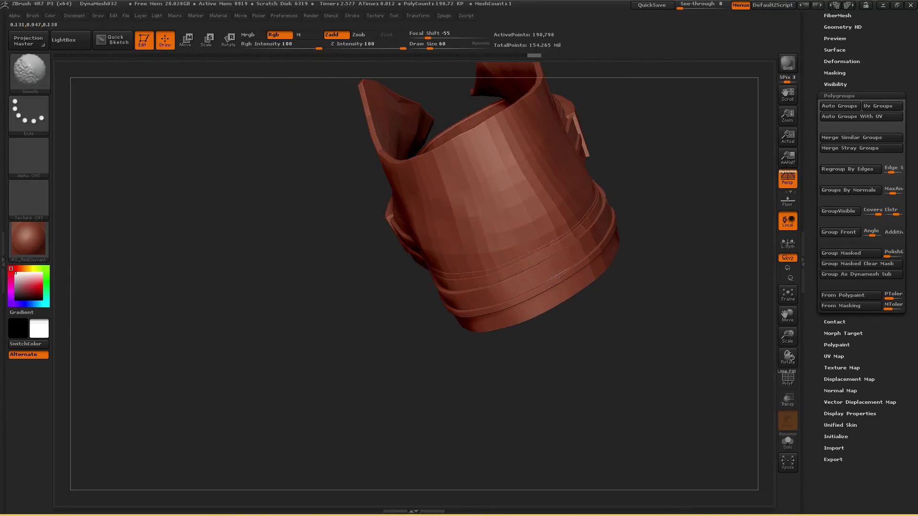
key("ctrl+d")
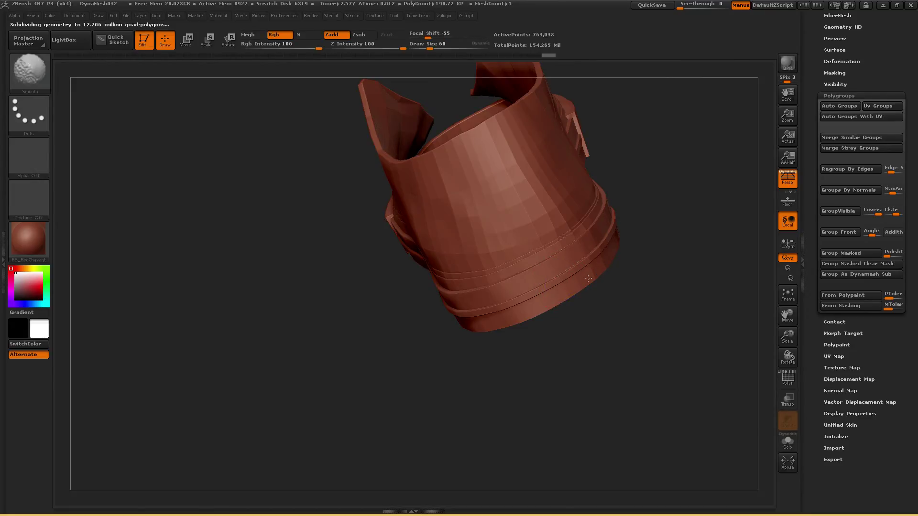
Smooth a few spots on the heel, including near the sole edge, while rotating around it
left_click_drag(640, 297, 529, 307)
key("shift")
left_click(542, 283, "shift")
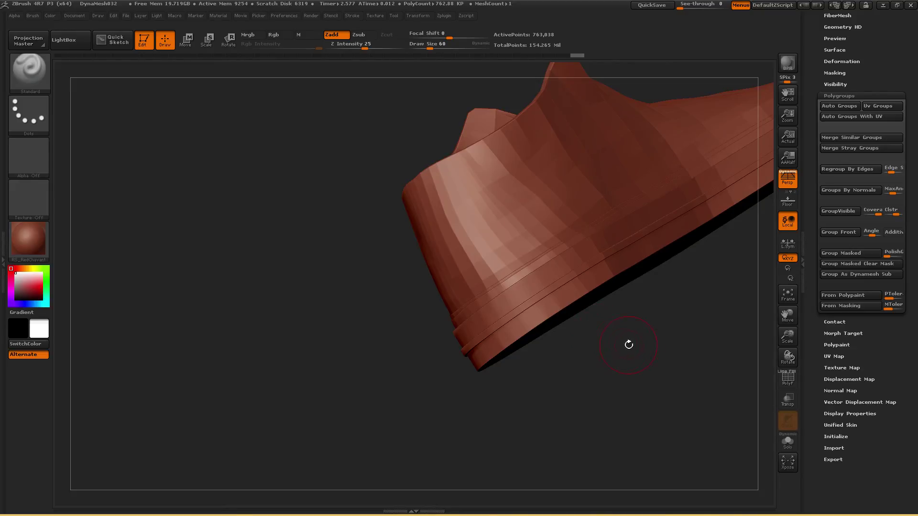
mouse_move(641, 340)
left_mouse_down()
mouse_move(622, 341)
mouse_move(532, 293)
mouse_move(597, 296)
left_mouse_up()
key("shift")
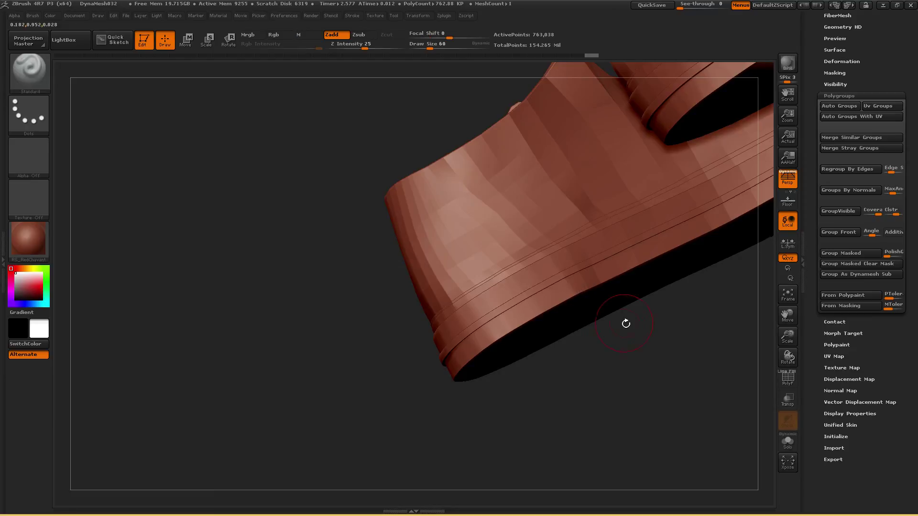
left_click_drag(641, 325, 646, 345)
left_click_drag(564, 264, 566, 261, "shift")
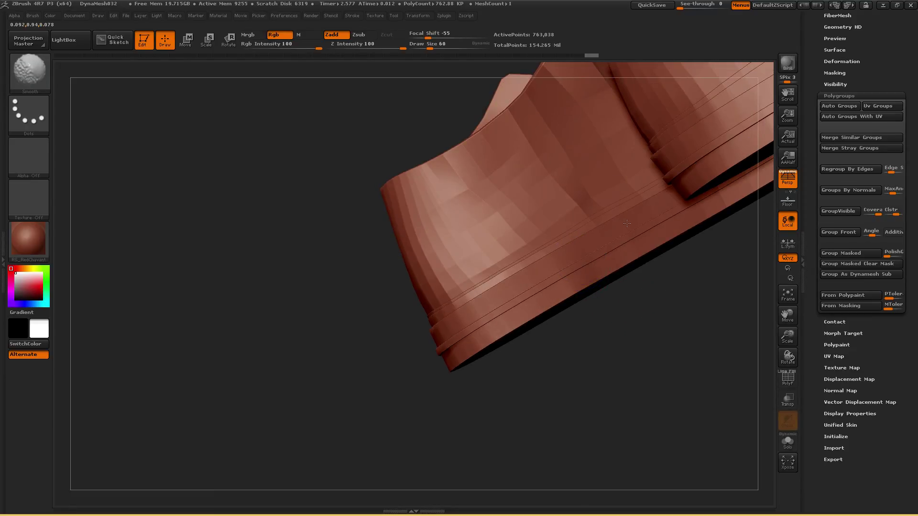
mouse_move(671, 303)
left_mouse_down("shift")
mouse_move(660, 328)
mouse_move(614, 352)
mouse_move(636, 368)
mouse_move(611, 395)
mouse_move(494, 385)
mouse_move(563, 311)
left_mouse_up("shift")
key("shift")
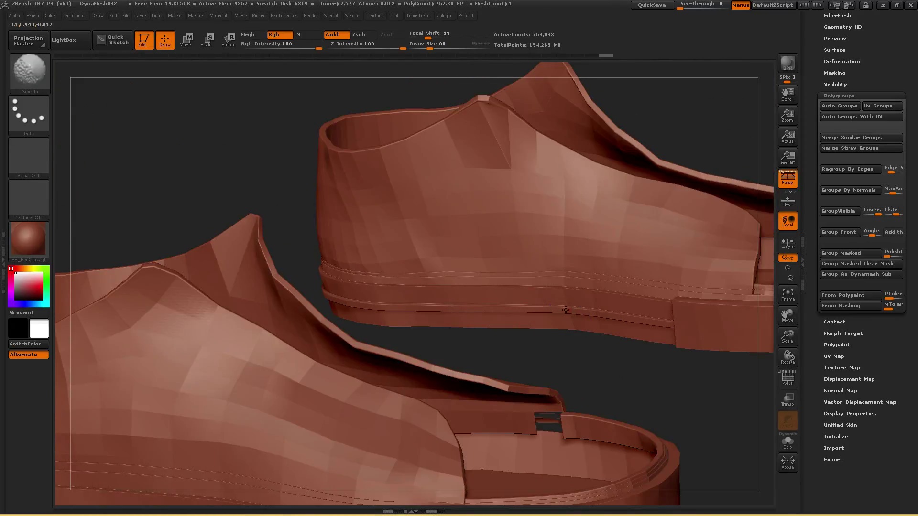